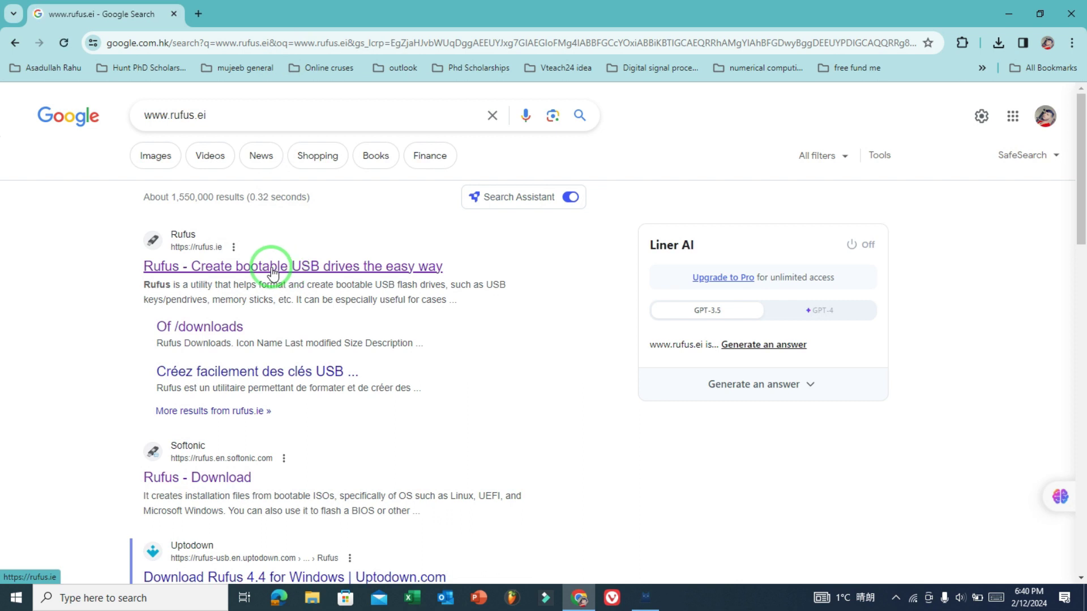
Open the official Rufus site from the search results and download the standard Windows x64 release, rufus-4.4.exe.
click(272, 272)
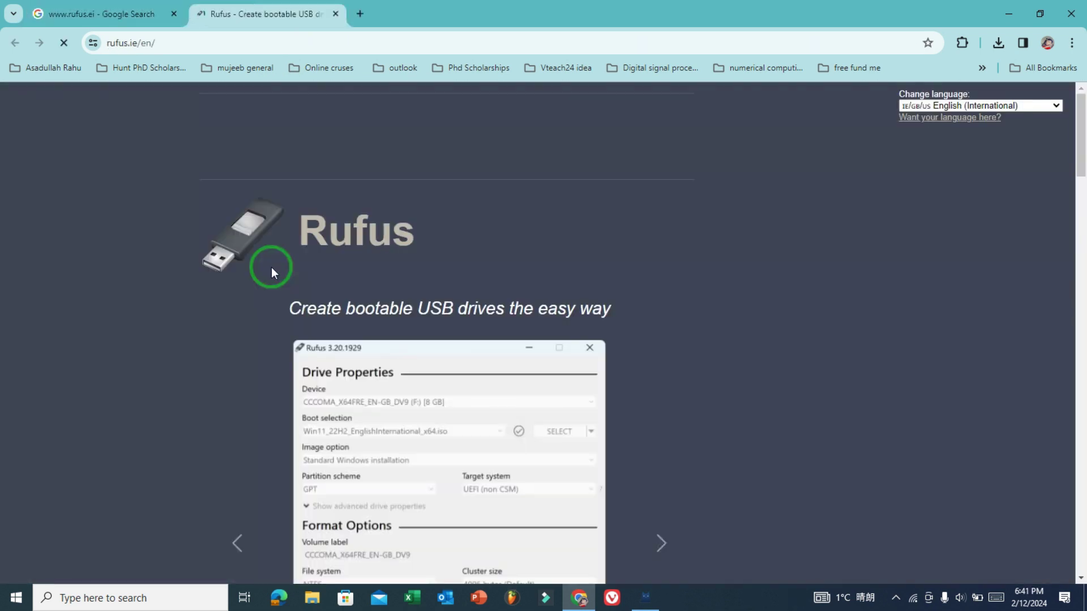
drag(1082, 153, 1082, 260)
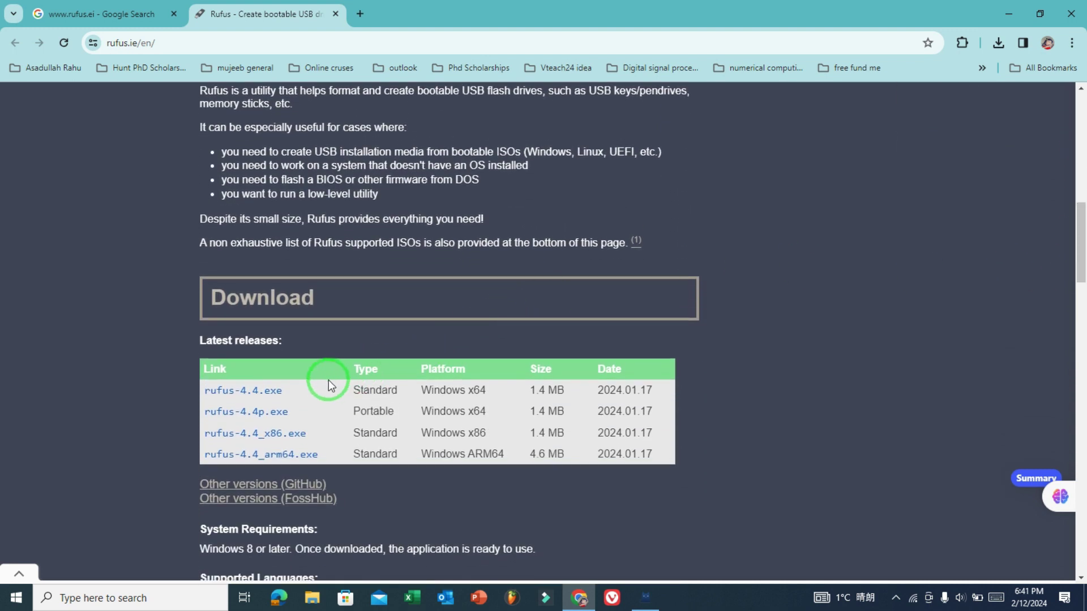
click(270, 394)
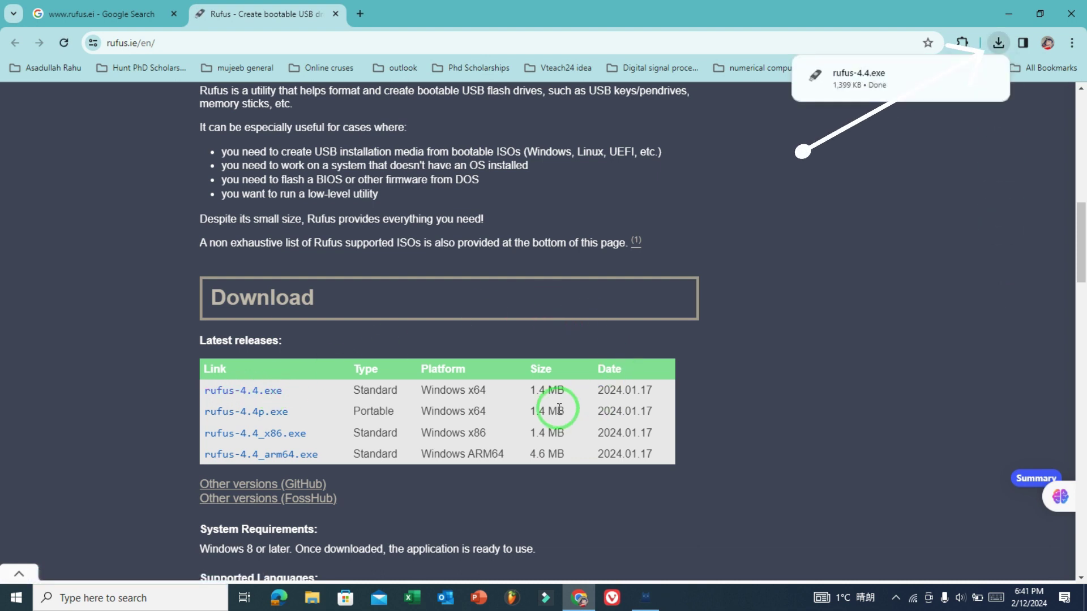
click(522, 391)
drag(522, 391, 569, 393)
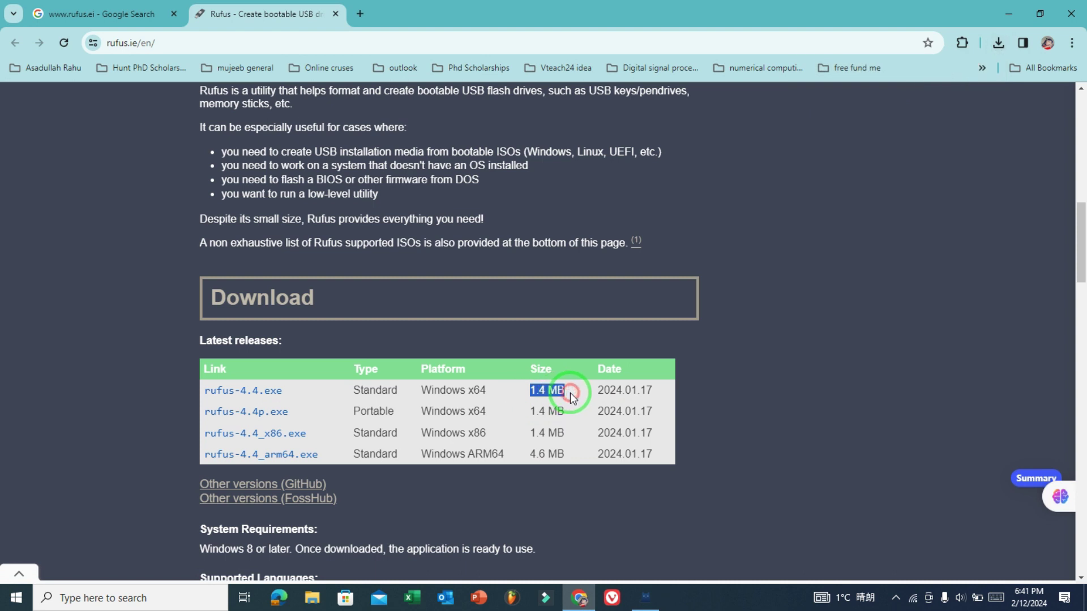
click(799, 276)
Launch the downloaded rufus-4.4 file from the Downloads folder and minimize the other open windows.
click(999, 42)
click(962, 103)
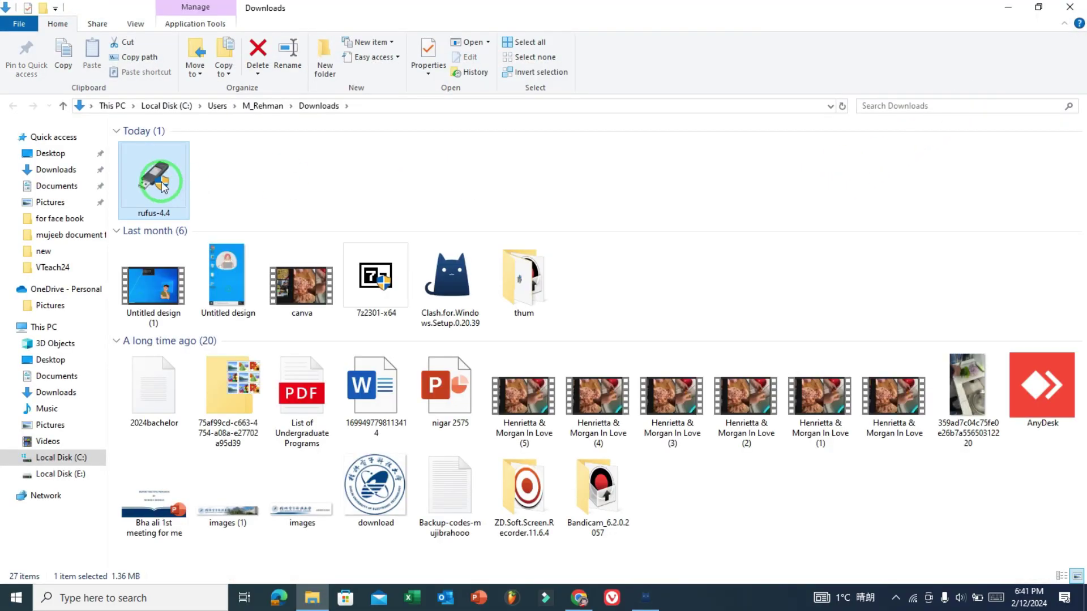
right_click(163, 185)
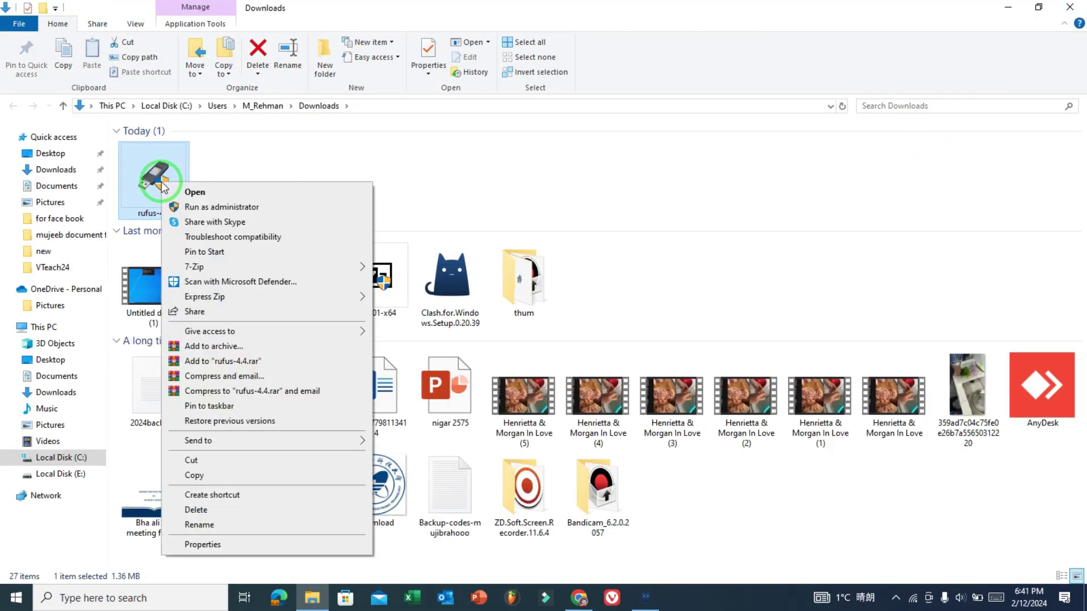
click(194, 192)
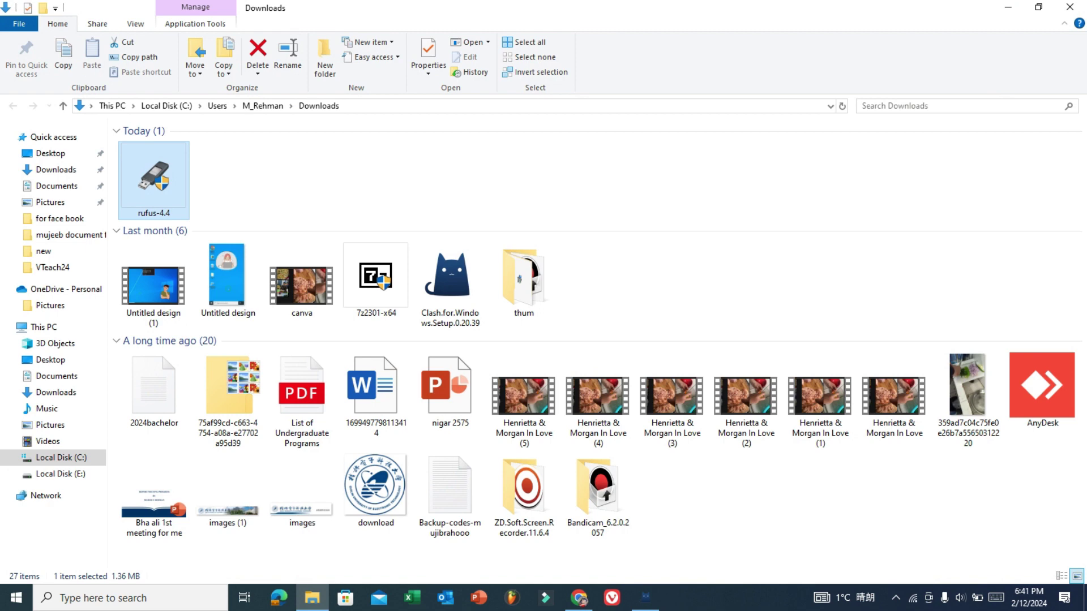
click(1008, 8)
click(1010, 14)
click(1010, 14)
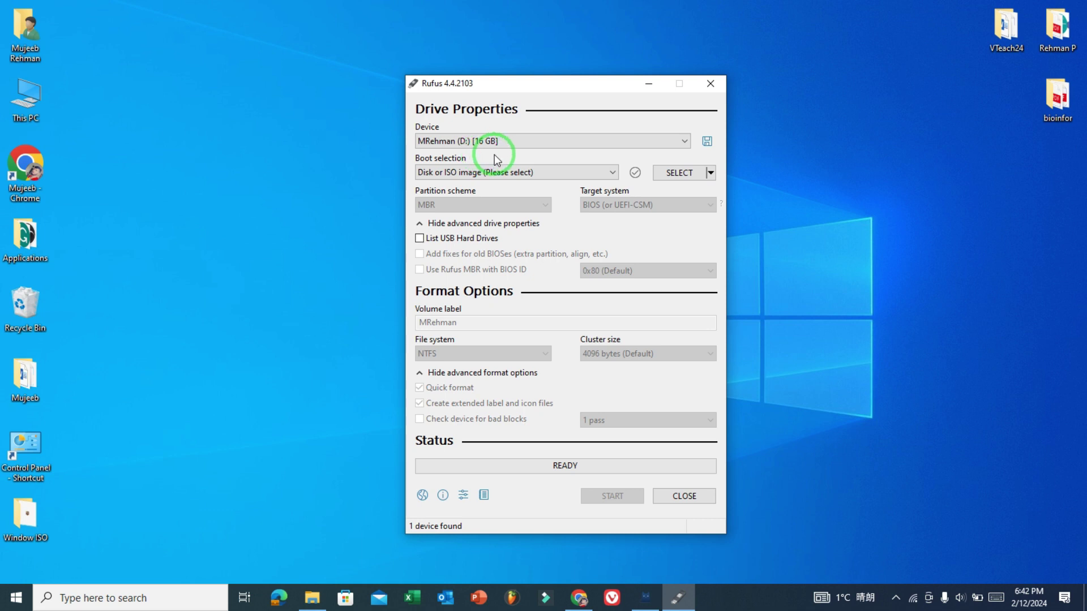
Set the boot selection to Disk or ISO image and open the built-in ISO download dialog.
click(586, 170)
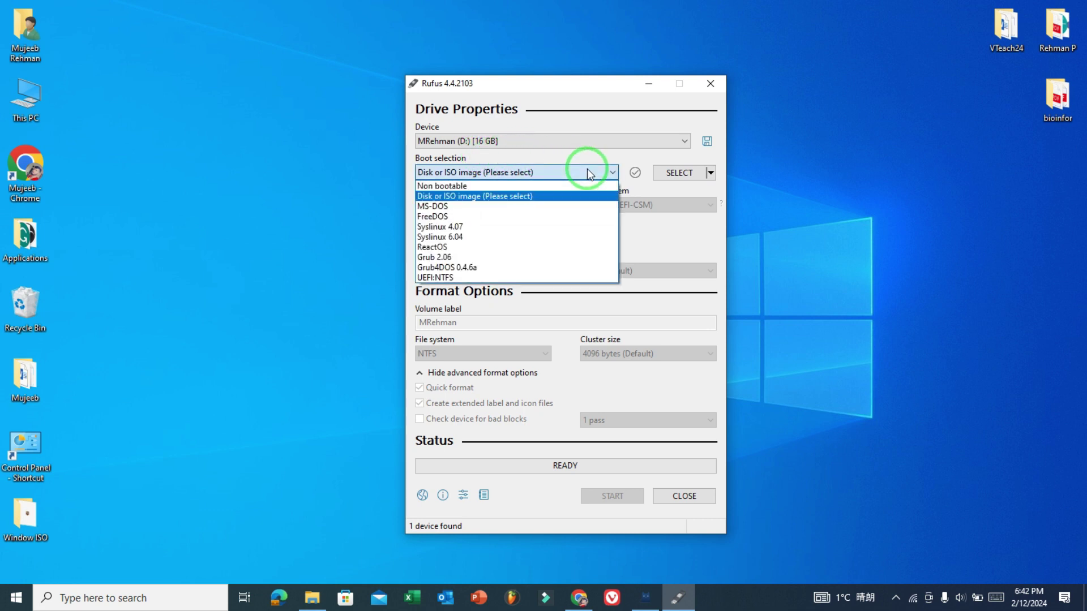
click(521, 198)
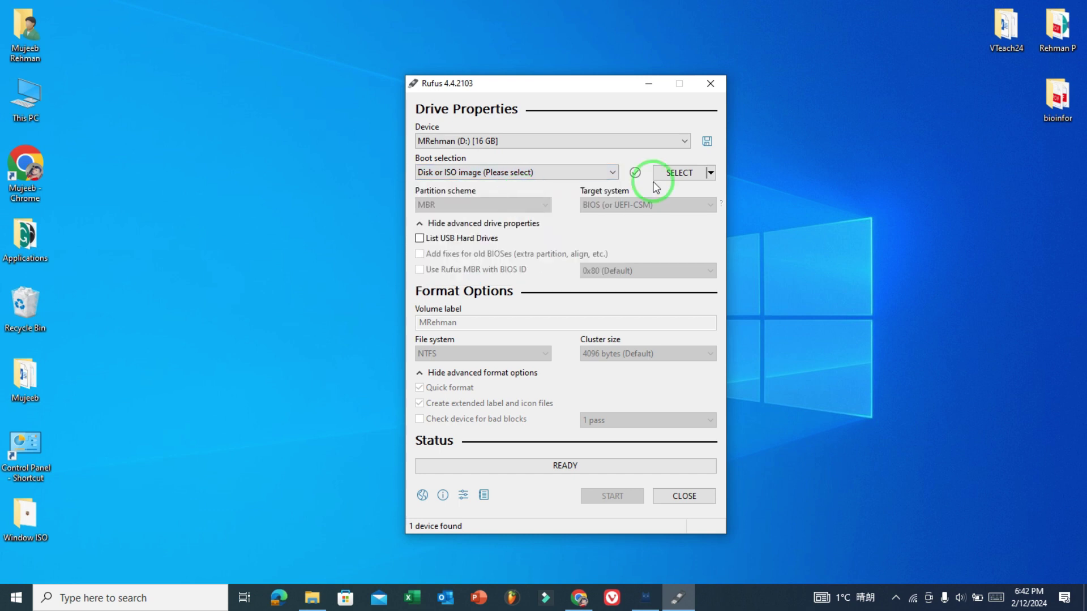
click(710, 173)
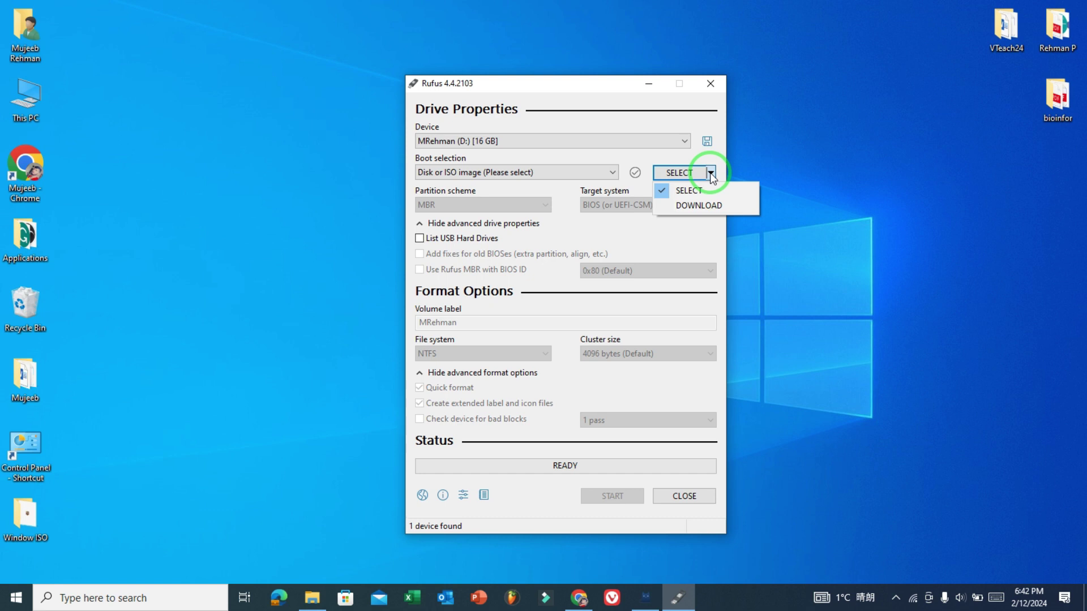
click(703, 207)
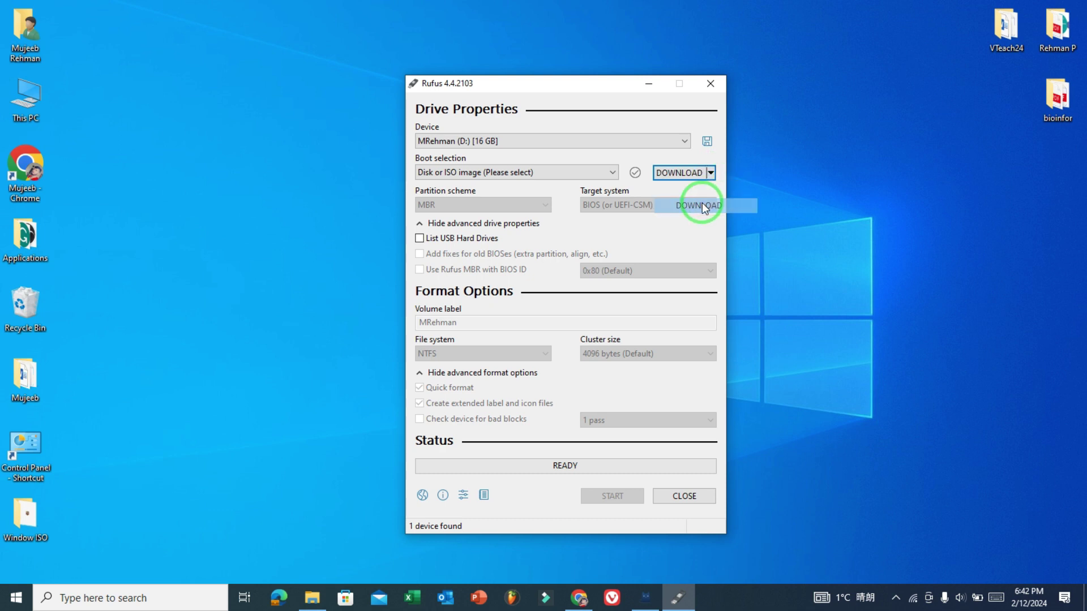
click(680, 175)
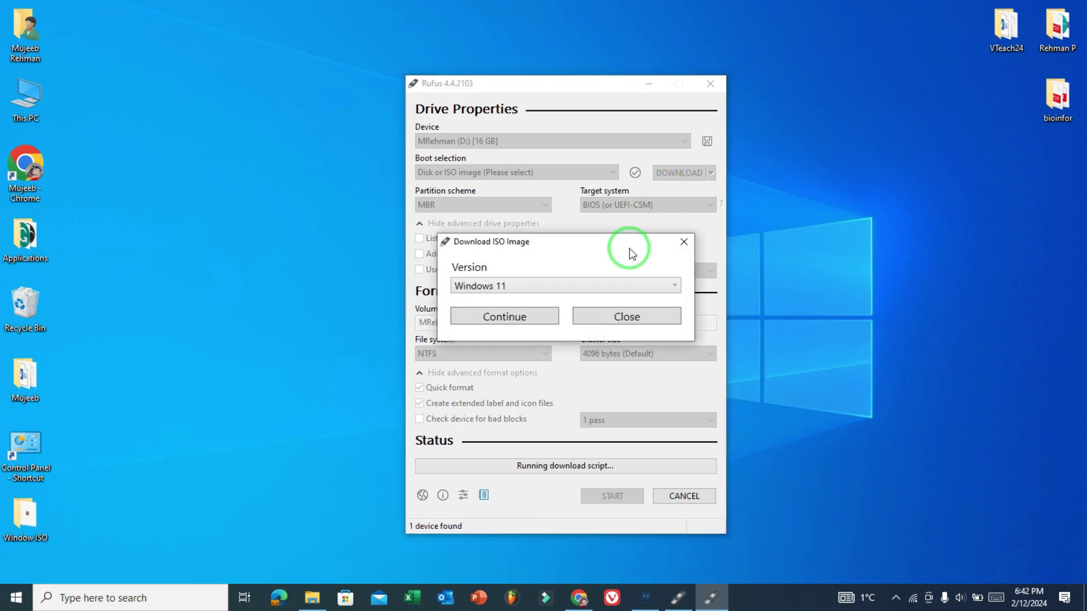
Choose Windows 10, release 22H2 v1 (Build 19045.2965 - 2023.05), and edition Windows 10 Home/Pro/Edu for the ISO download.
click(621, 284)
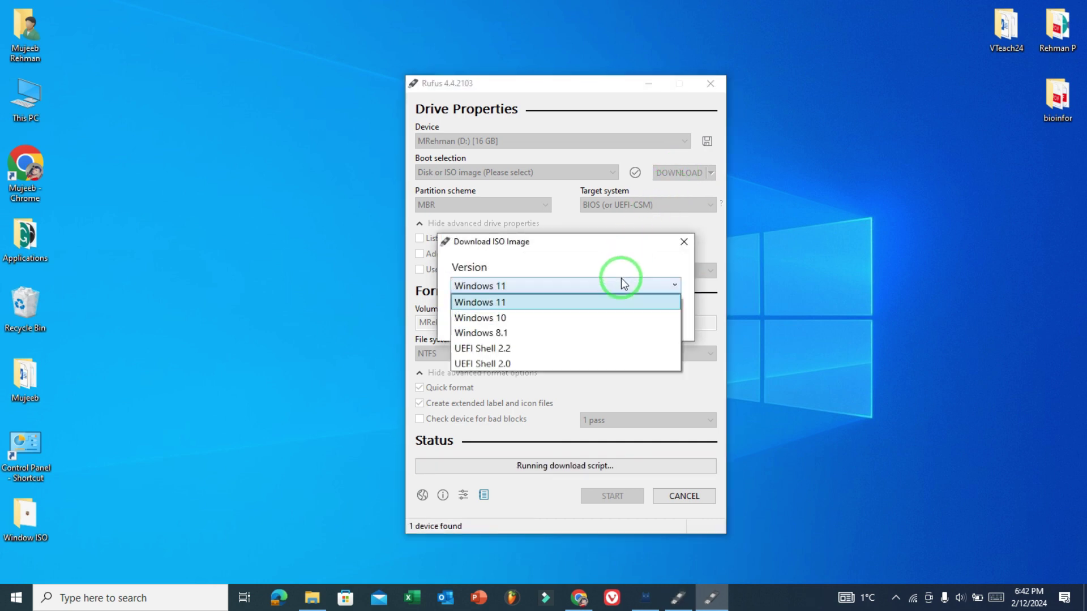
click(547, 318)
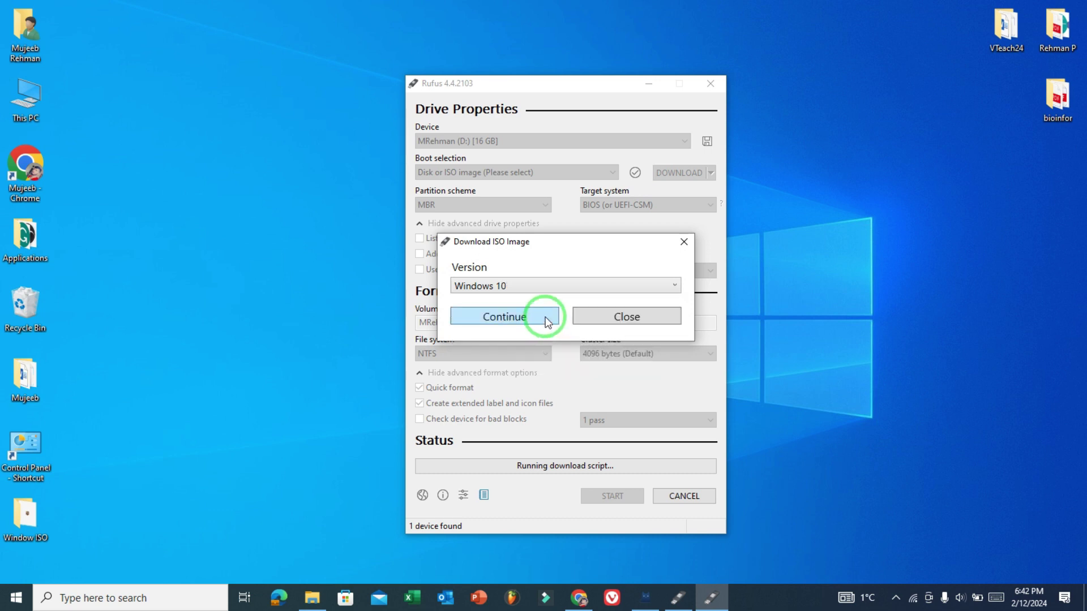
click(547, 320)
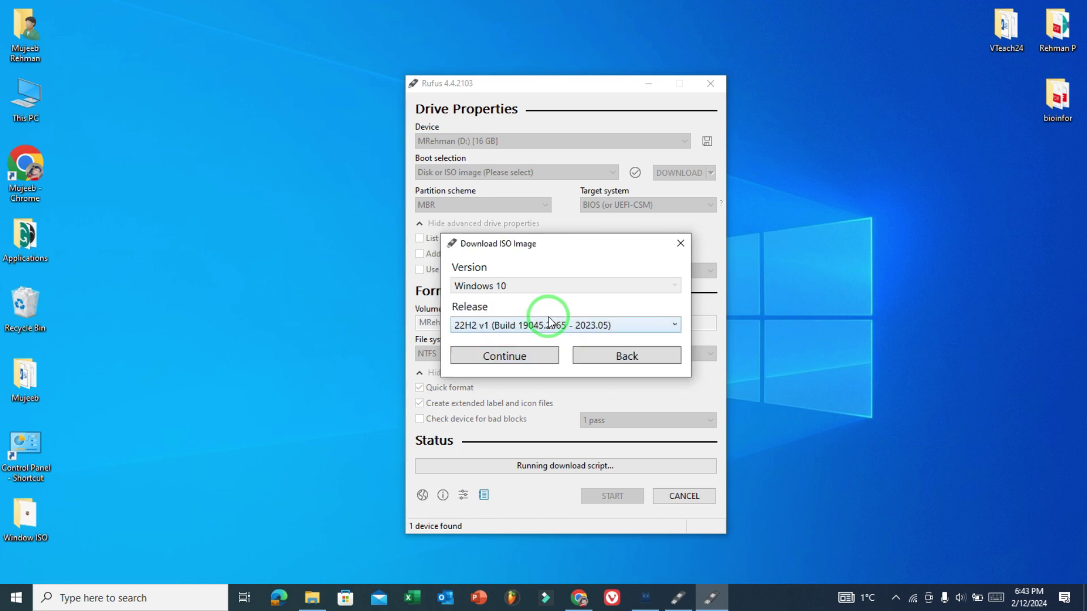
click(621, 331)
click(617, 338)
click(546, 358)
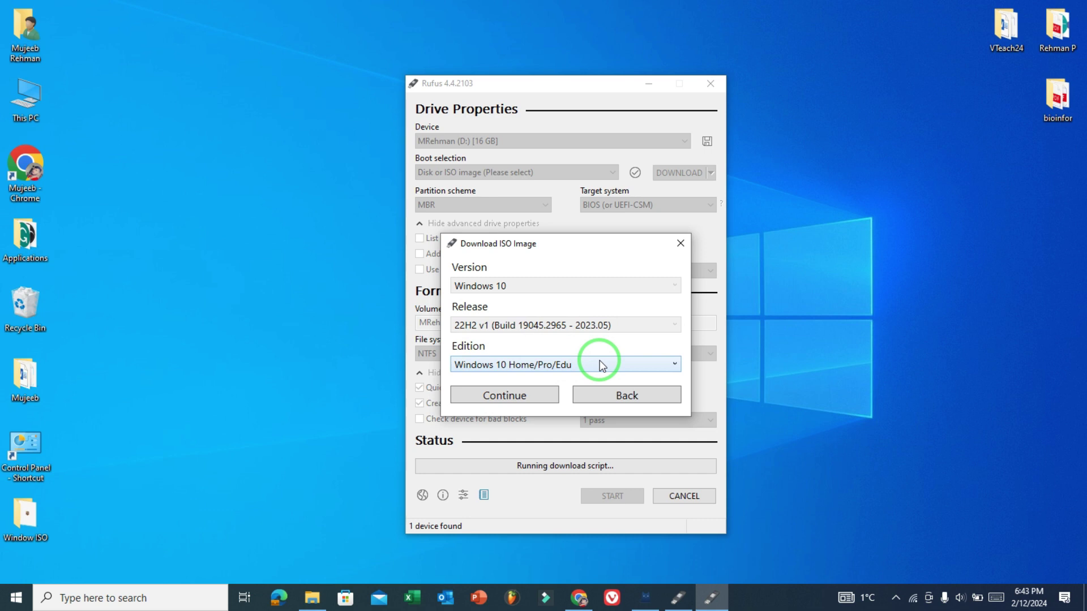
click(555, 395)
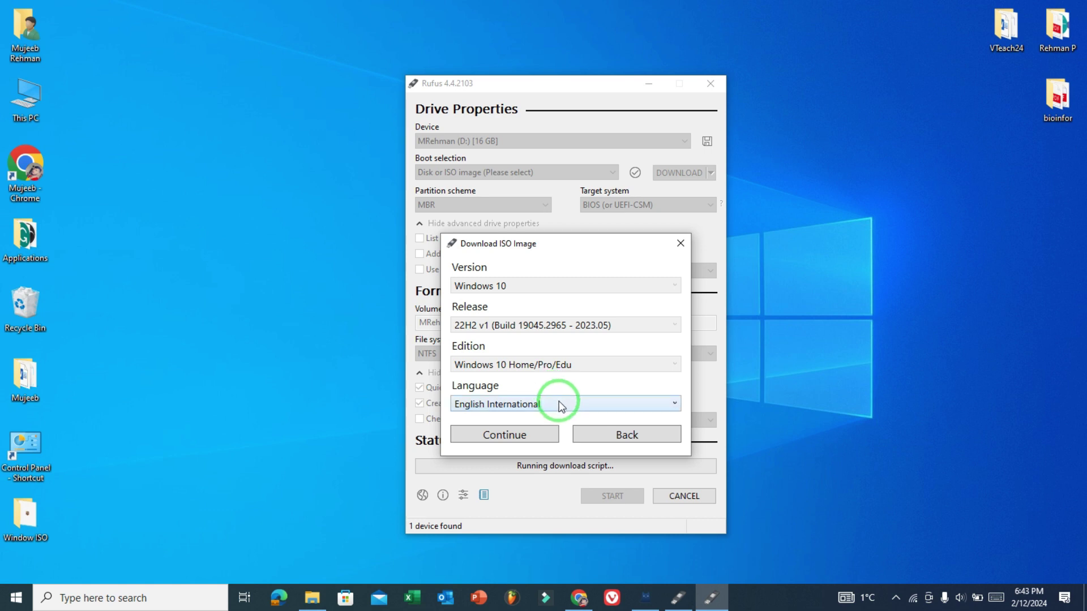
Set the ISO download's language to English International and its architecture to x64.
click(560, 403)
mouse_move(677, 300)
mouse_down()
mouse_move(679, 317)
mouse_move(678, 280)
mouse_up()
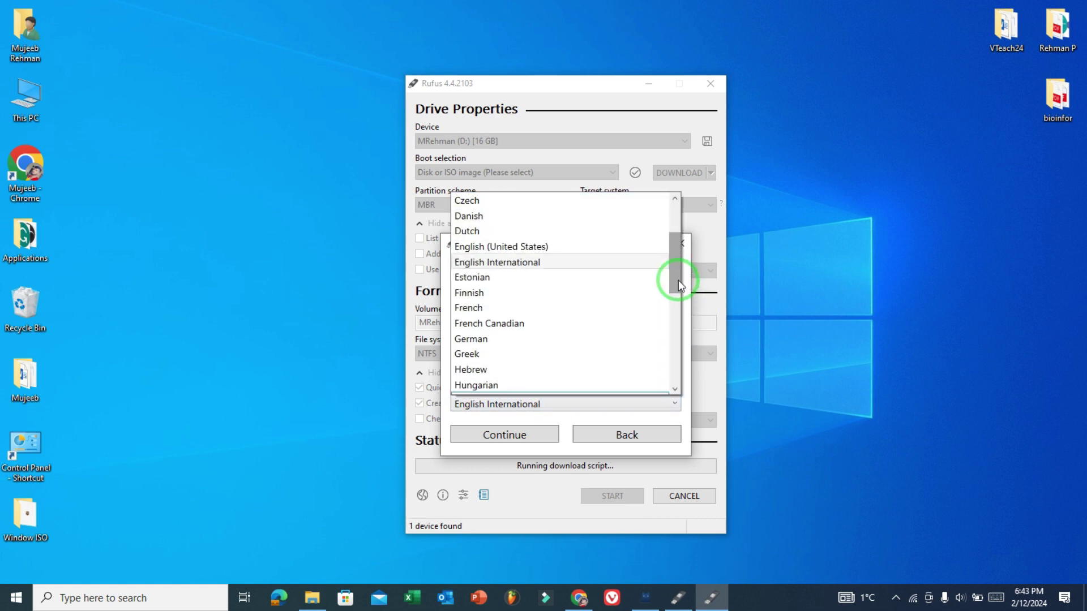
click(618, 259)
click(546, 436)
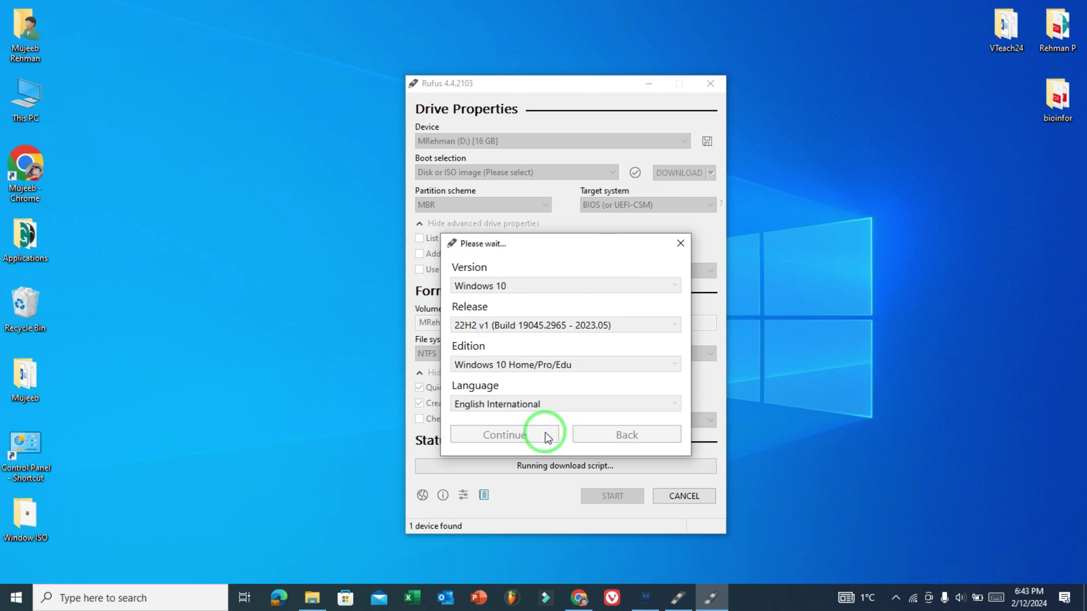
click(580, 444)
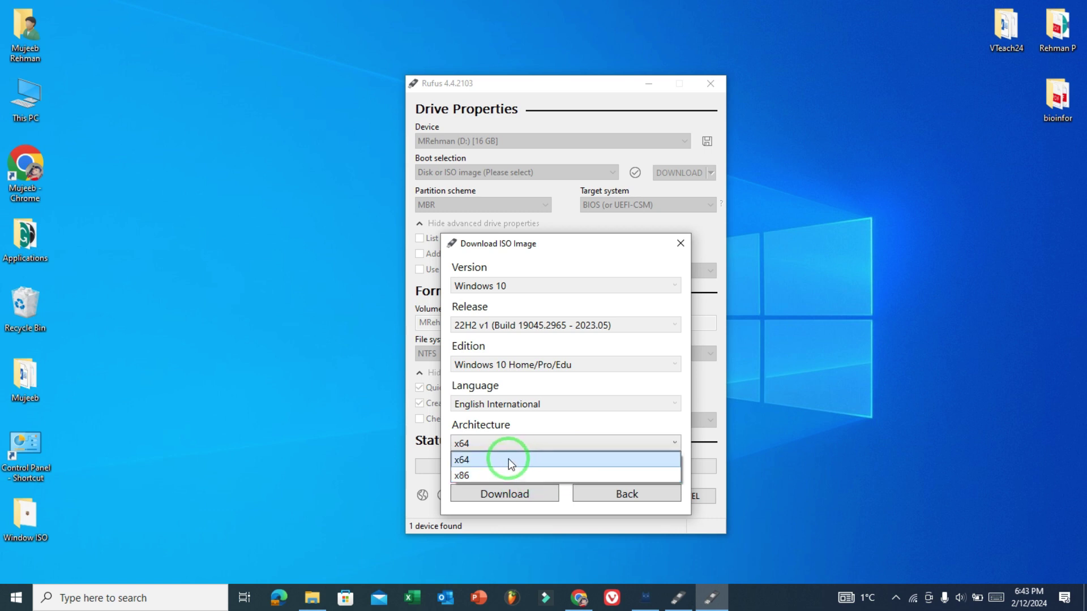
click(549, 459)
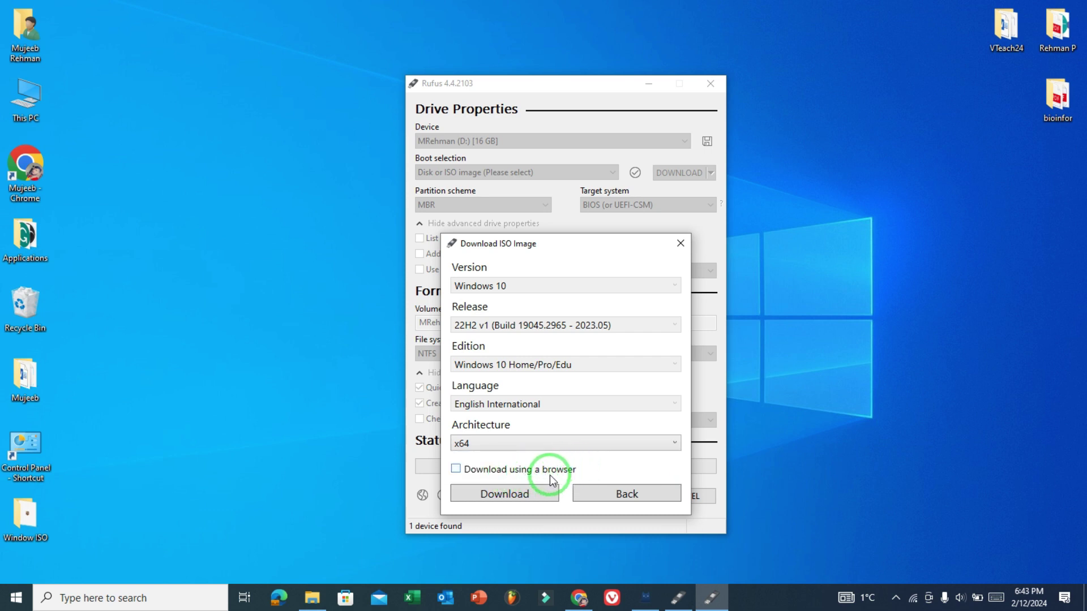
Start downloading Win10_22H2_EnglishInternational_x64v1 as an ISO image into the Downloads folder, and cancel the running download.
click(543, 498)
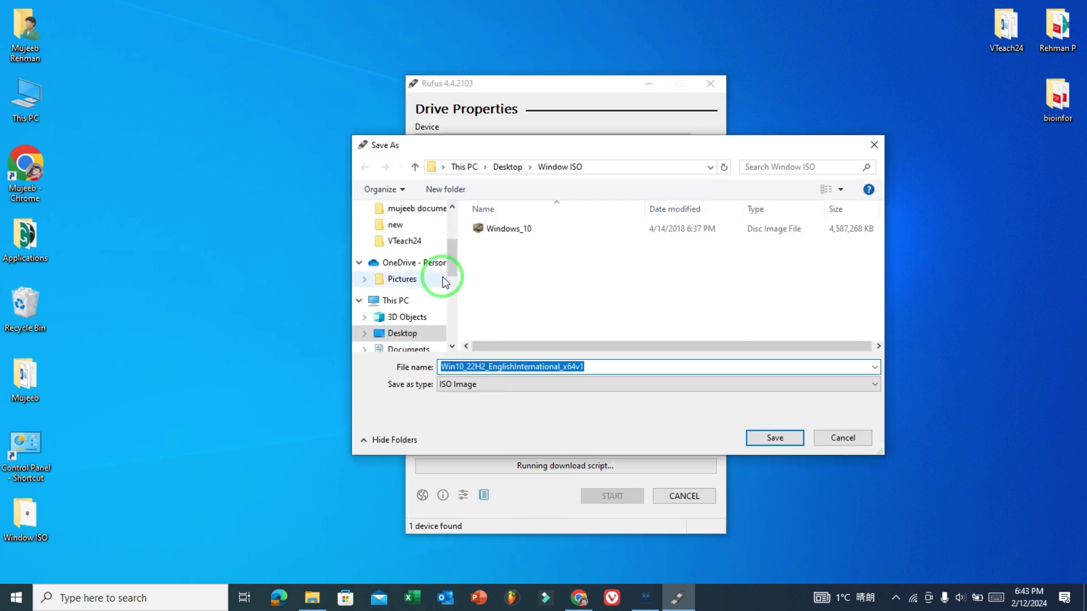
drag(453, 262, 451, 214)
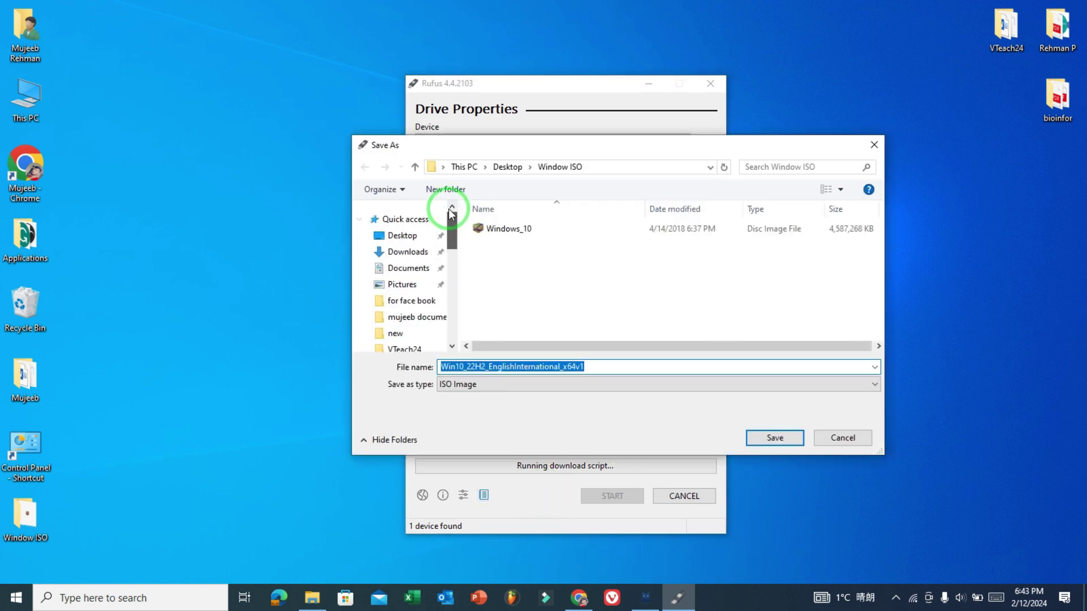
click(396, 251)
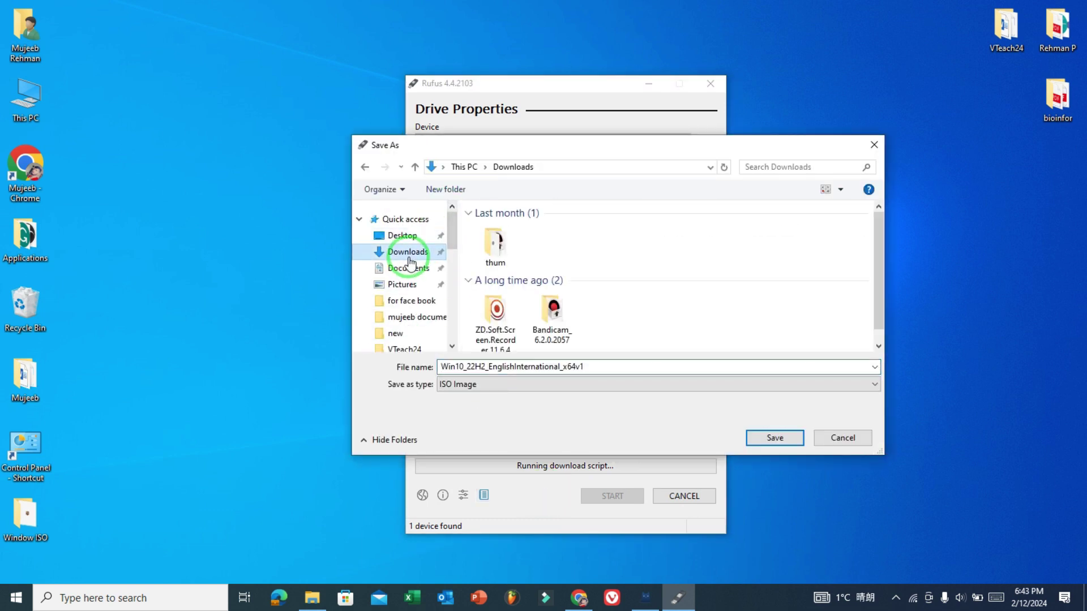
click(773, 438)
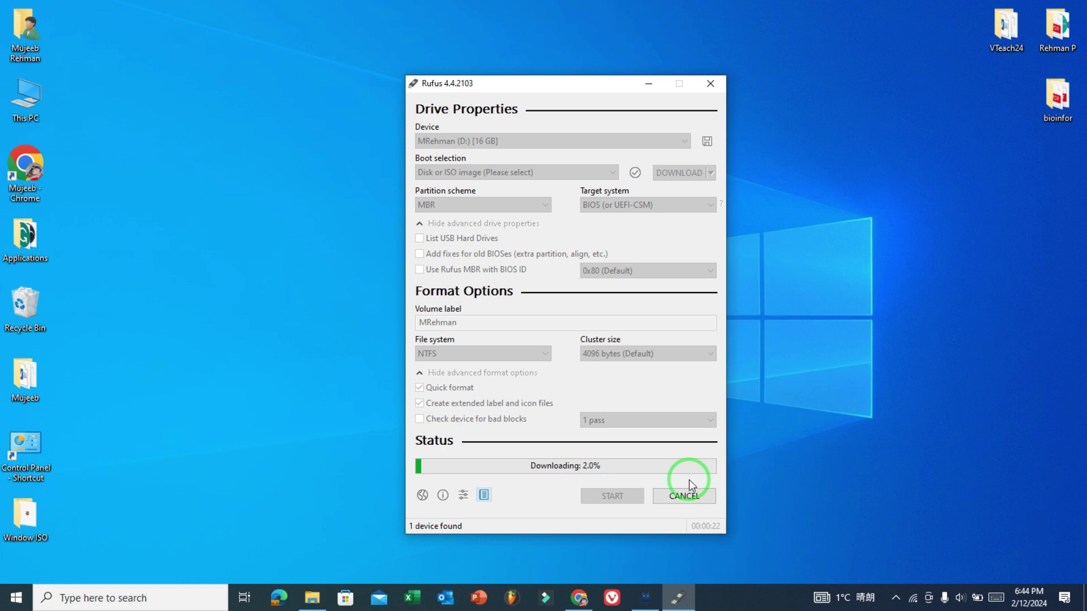
click(684, 496)
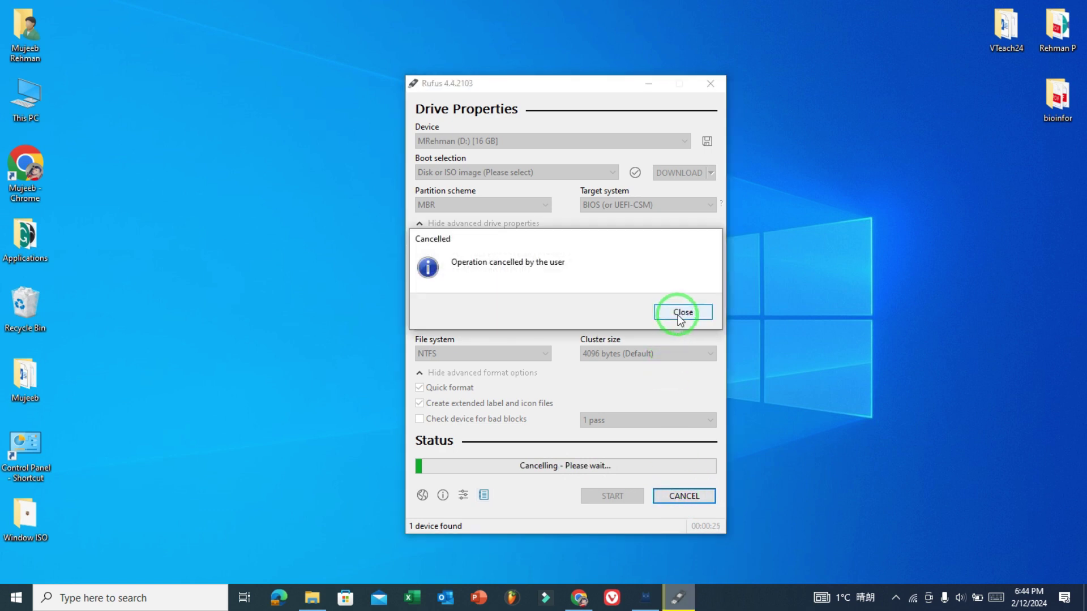
click(679, 315)
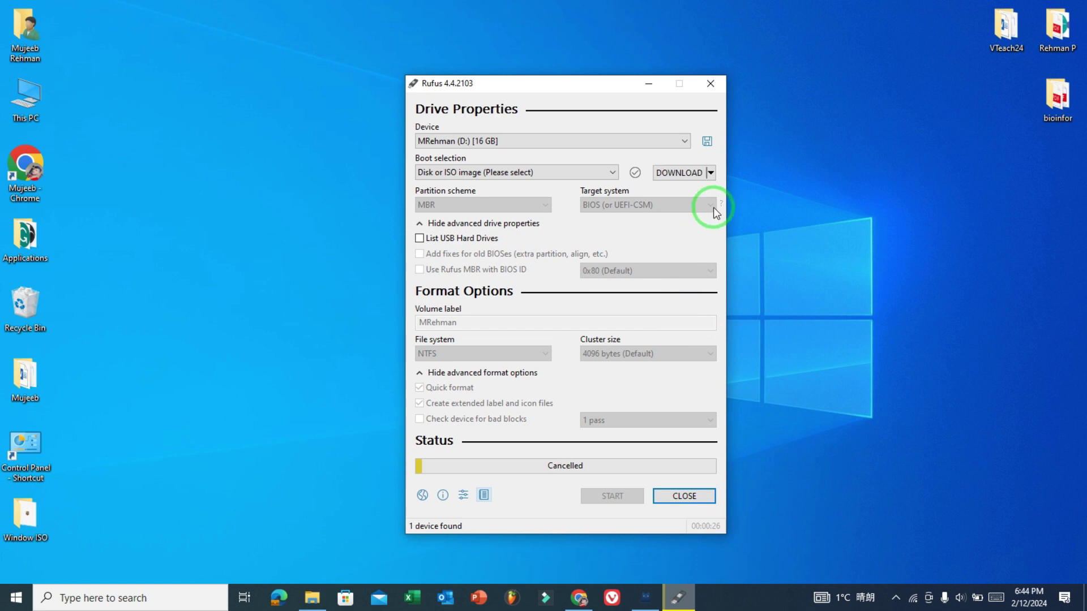
Switch from downloading to selecting an image and load the Windows_10 ISO from the Window ISO folder on the Desktop.
click(711, 173)
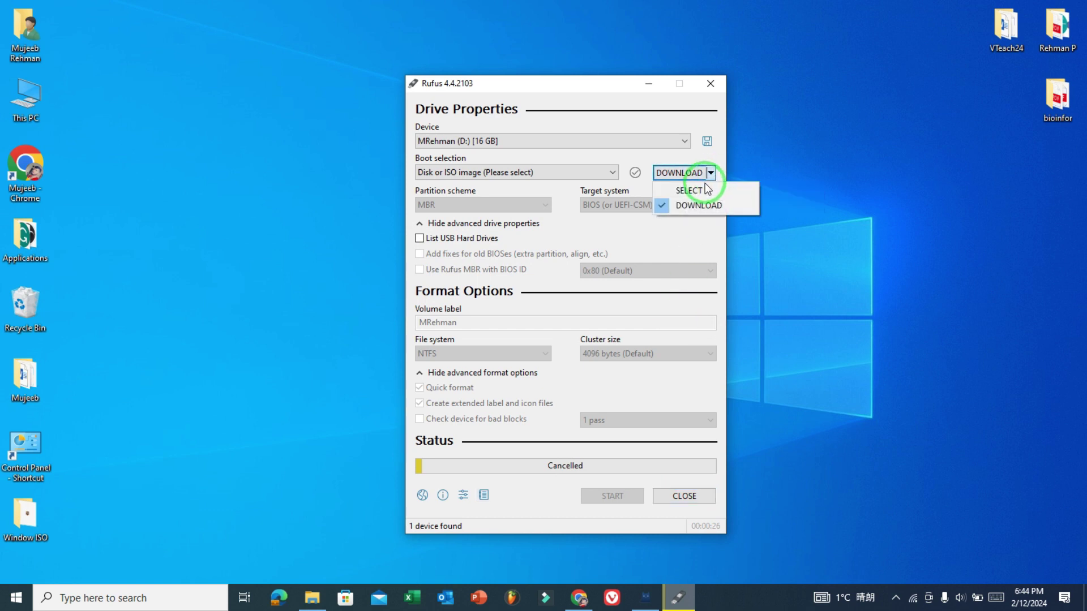
click(704, 191)
click(682, 173)
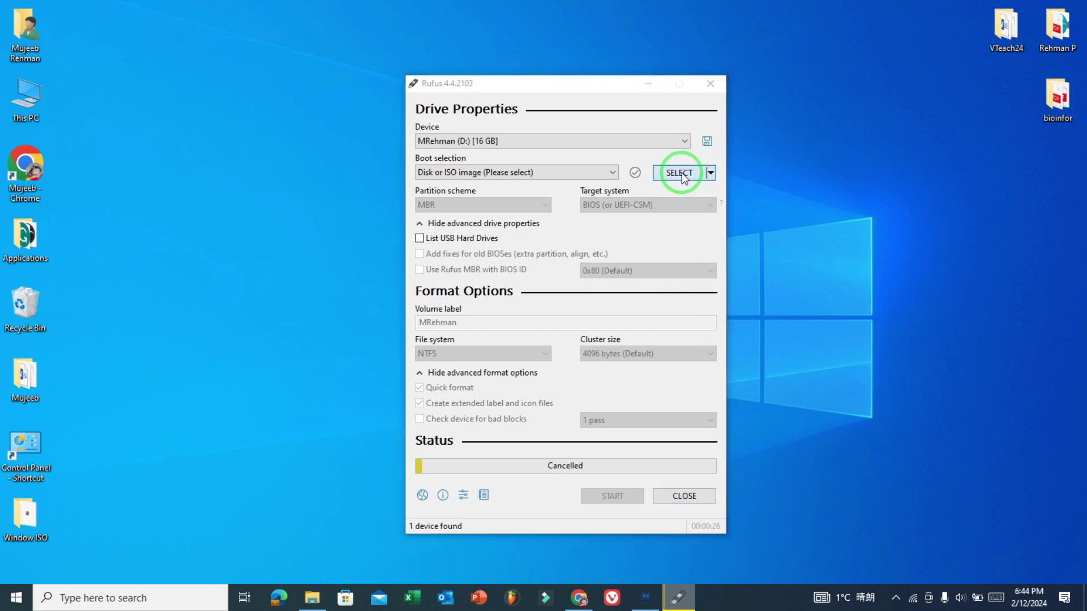
scroll(444, 243, up, 3)
click(439, 235)
scroll(593, 362, down, 2)
double_click(546, 373)
click(511, 233)
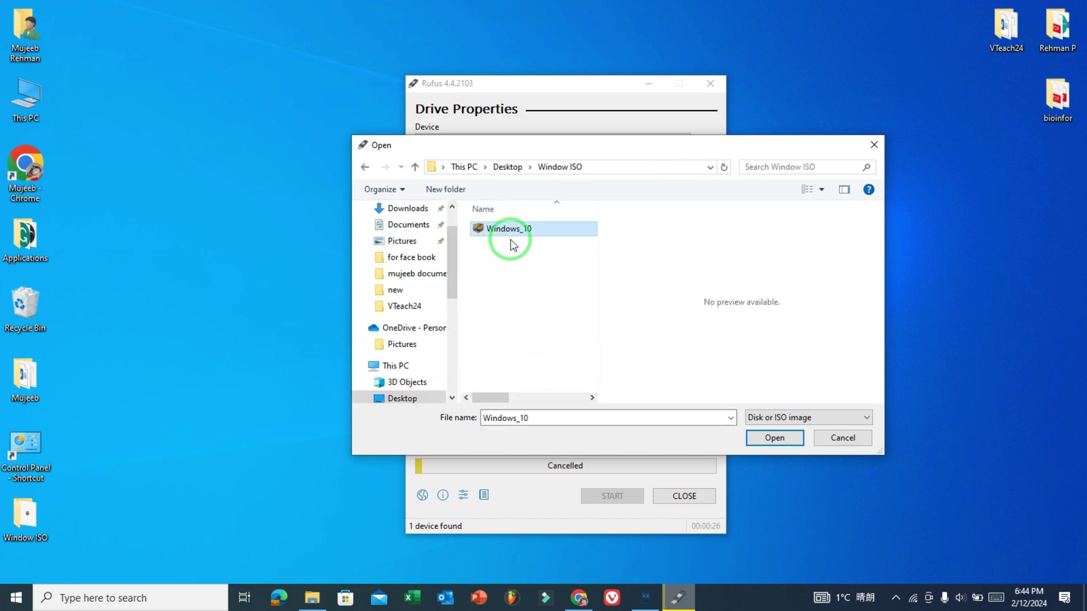
click(773, 438)
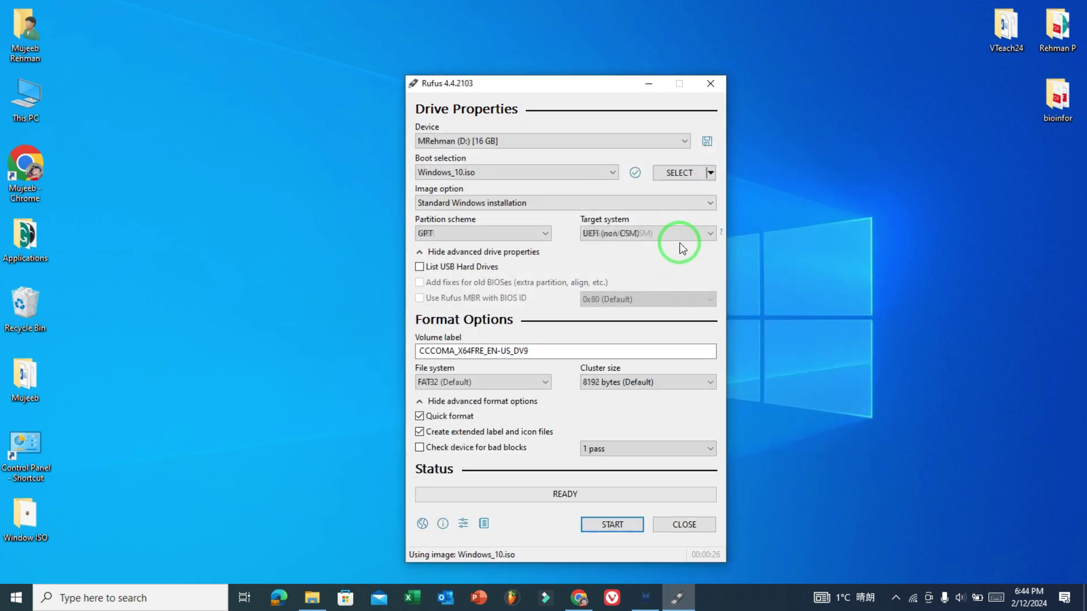
Look up Disk 0's partition style in its volume properties in Computer Management's Disk Management, and close Computer Management.
click(546, 236)
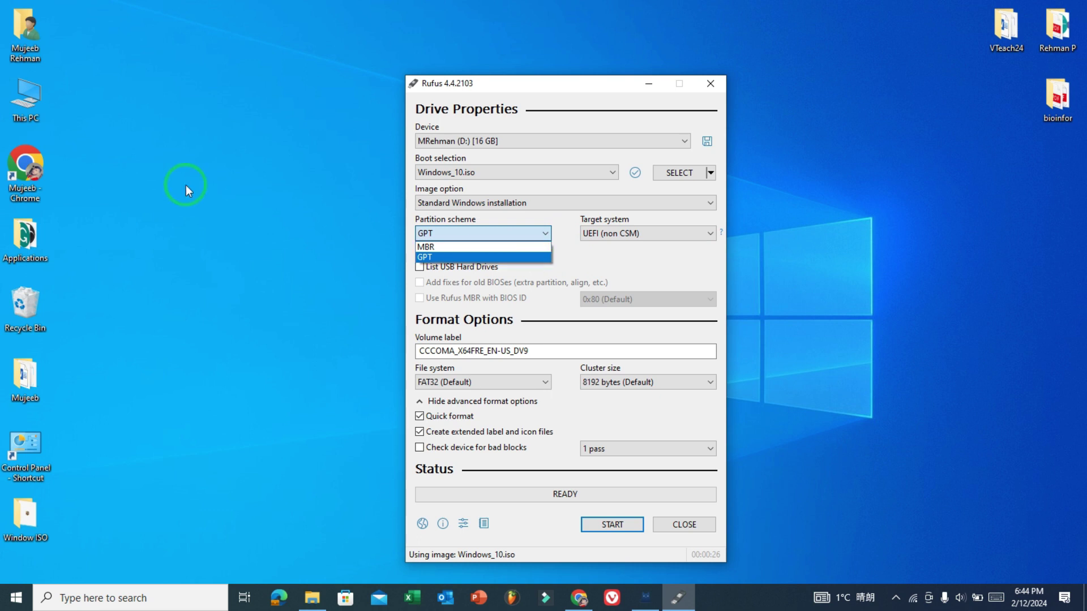
click(15, 105)
right_click(15, 105)
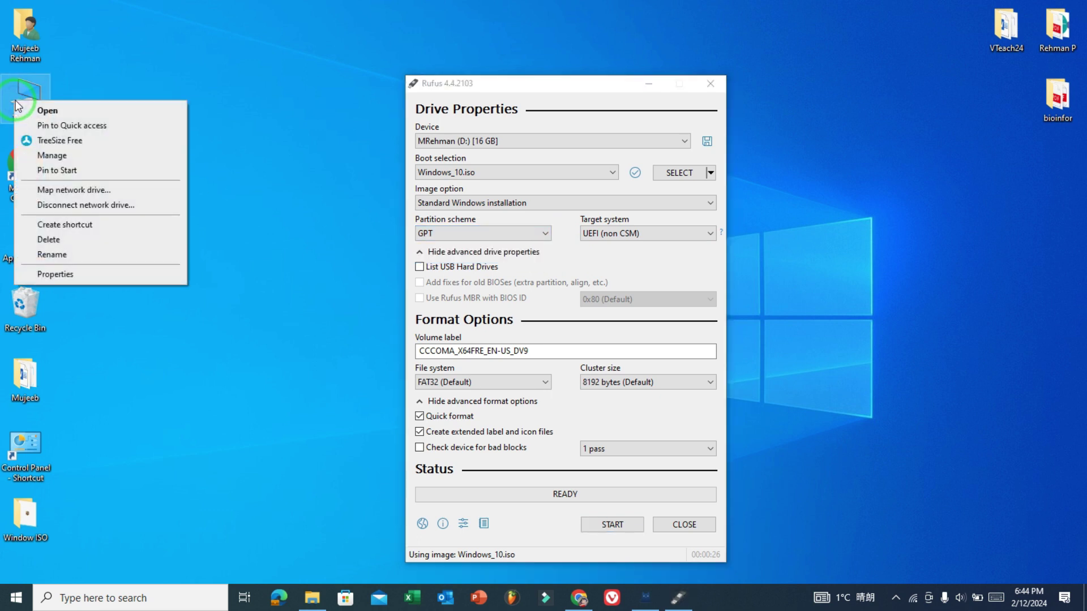
click(92, 157)
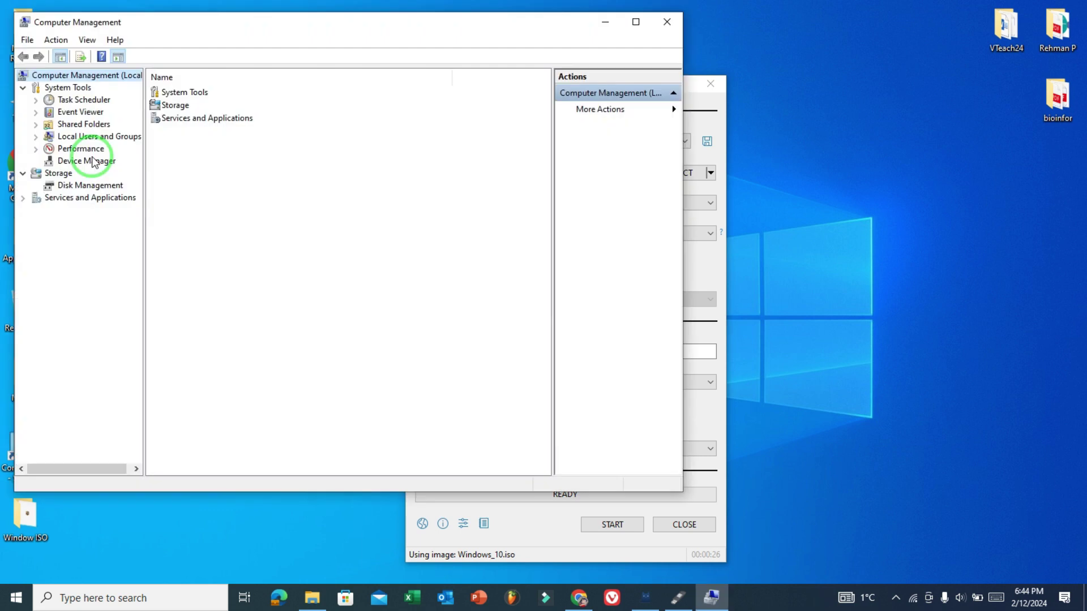
click(109, 191)
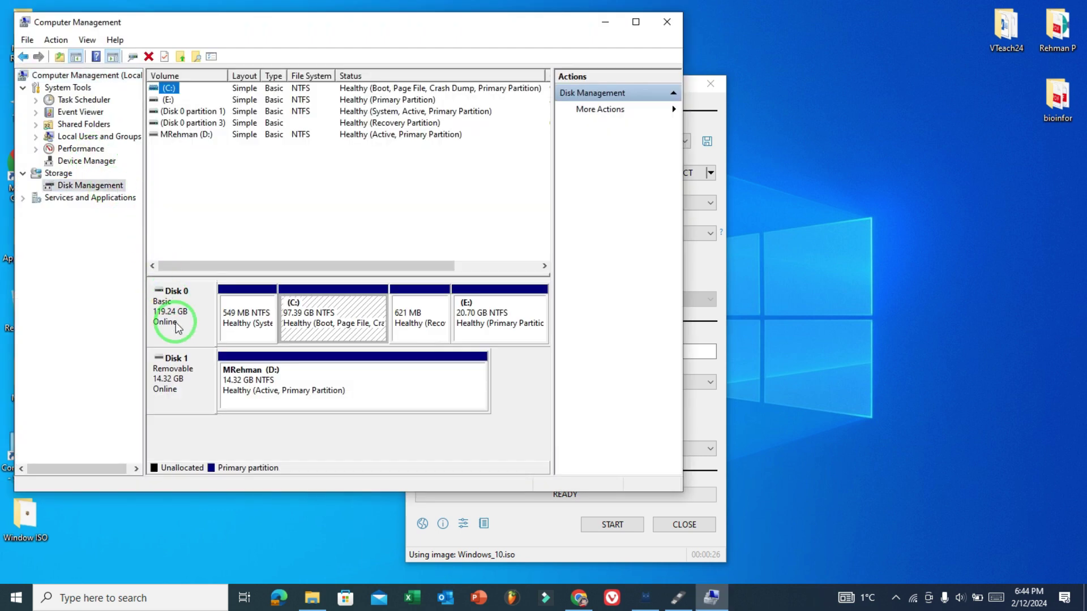
right_click(186, 326)
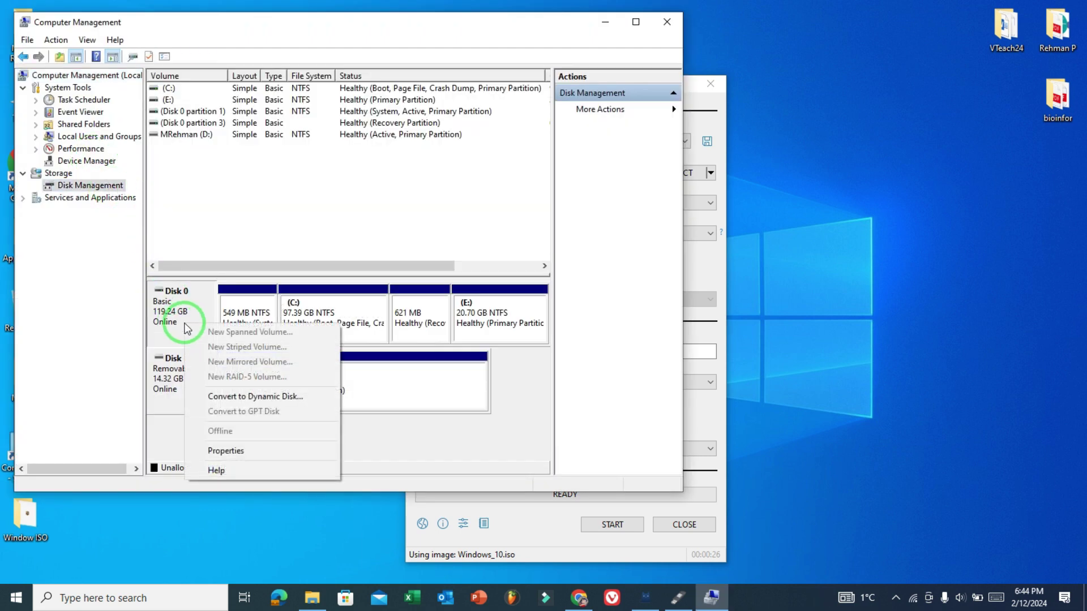
click(227, 451)
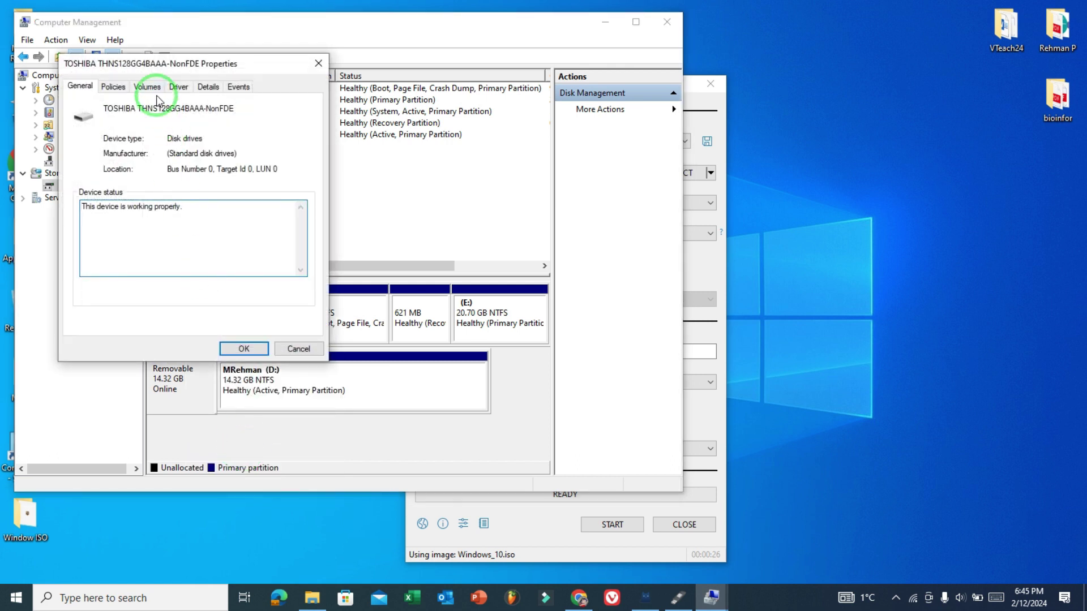
click(156, 89)
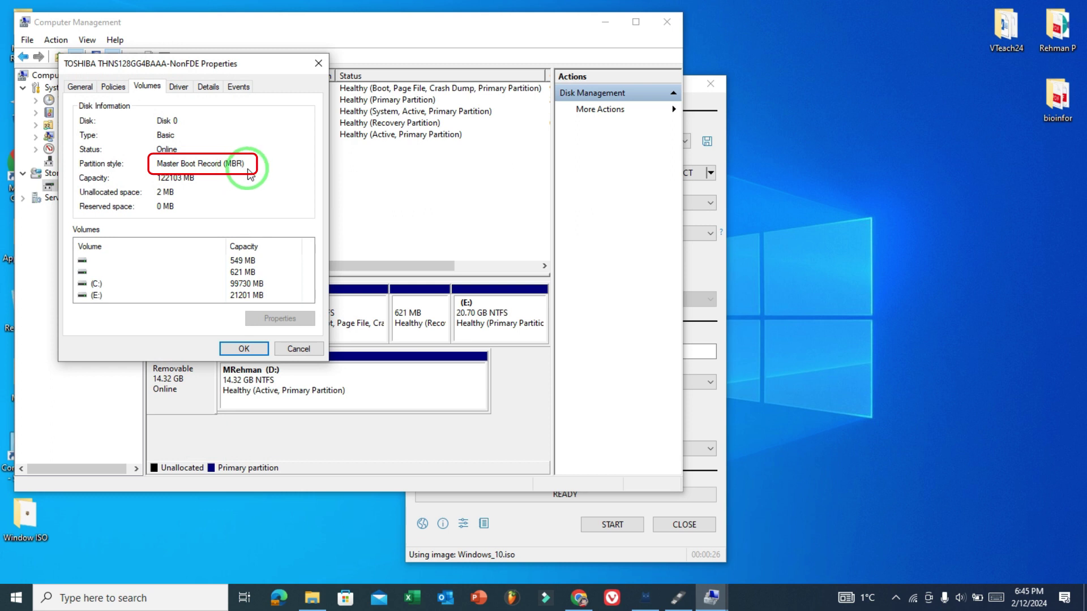
click(244, 348)
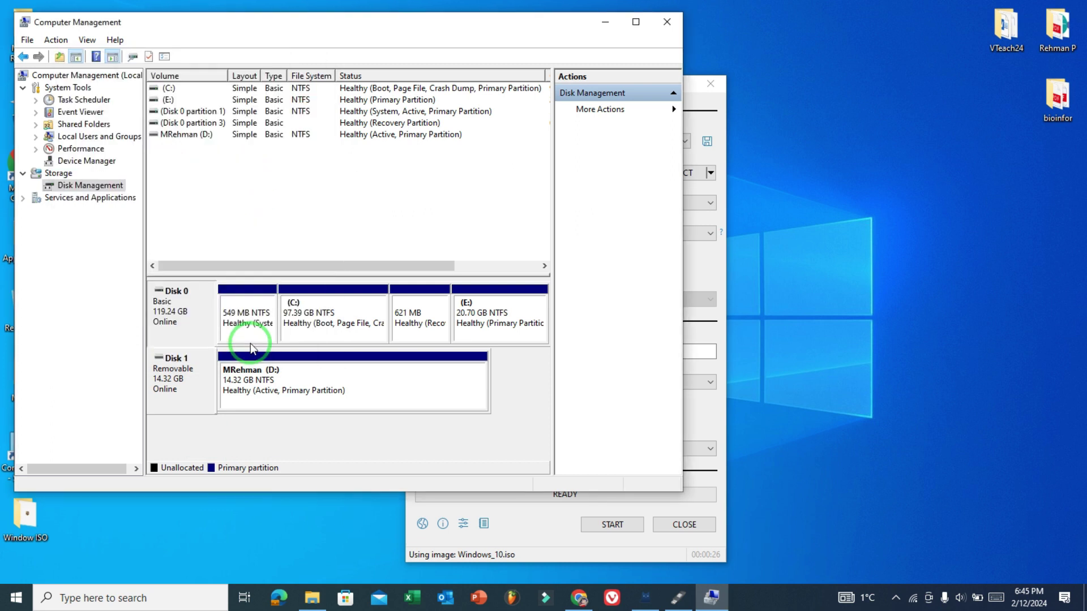
click(665, 28)
Set the partition scheme to MBR and the volume label to VTeach24.
click(540, 233)
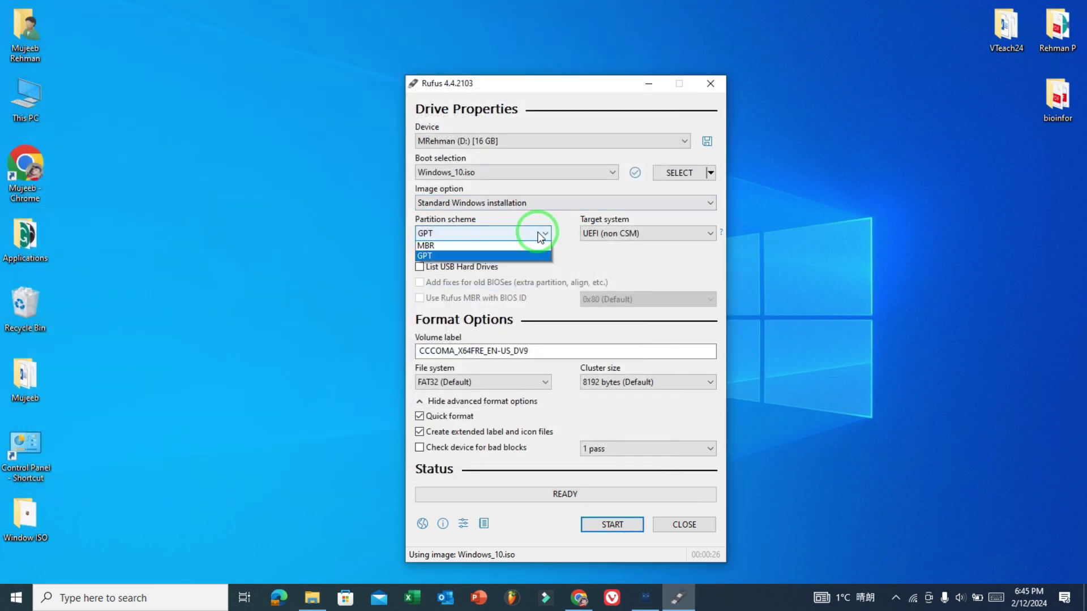
click(529, 246)
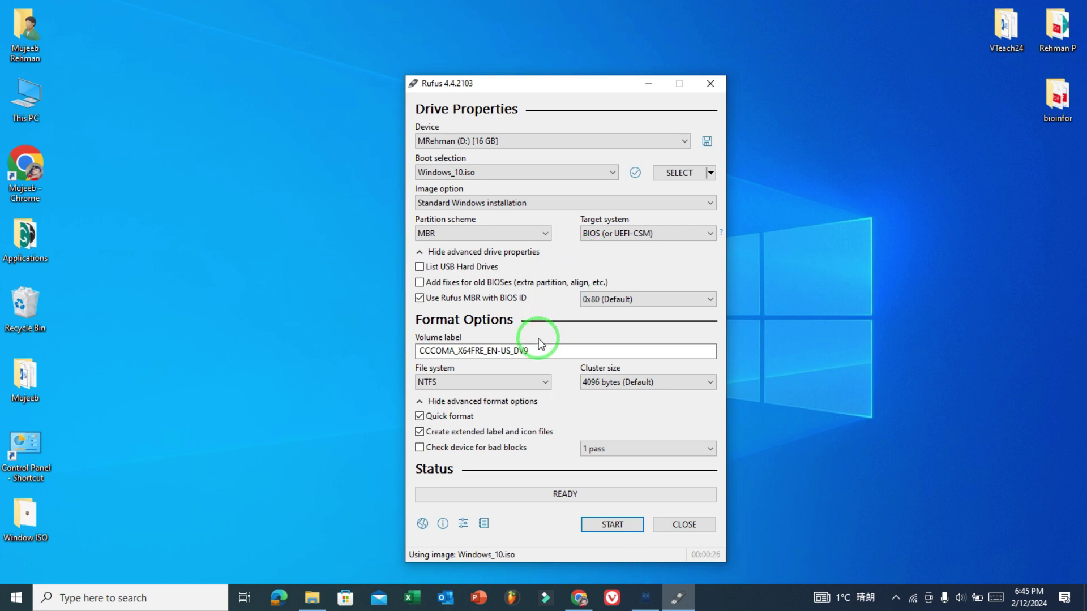
drag(544, 350, 422, 351)
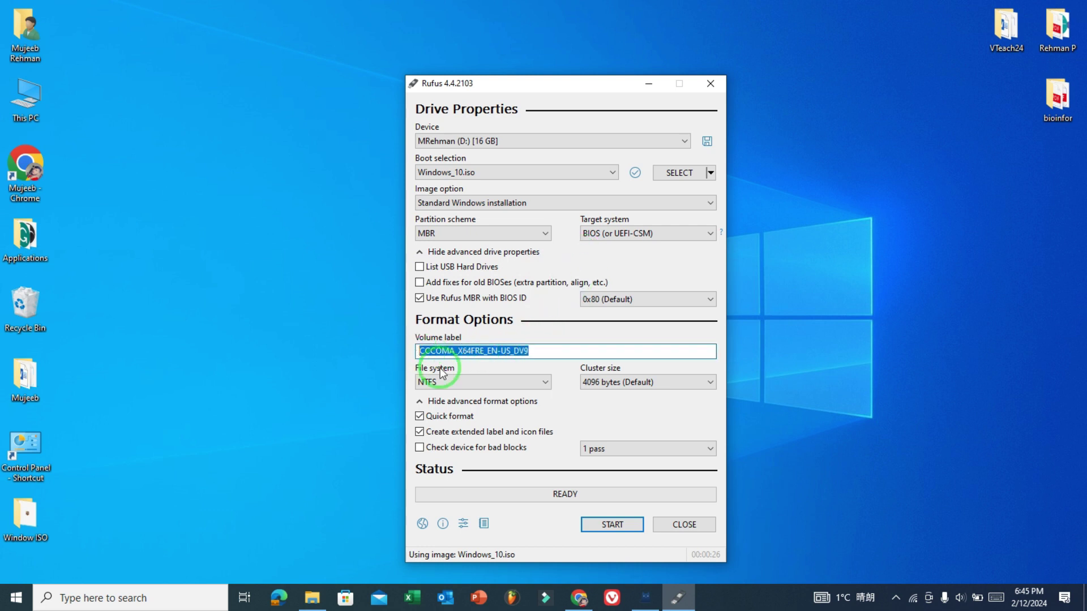
text(VTeach24)
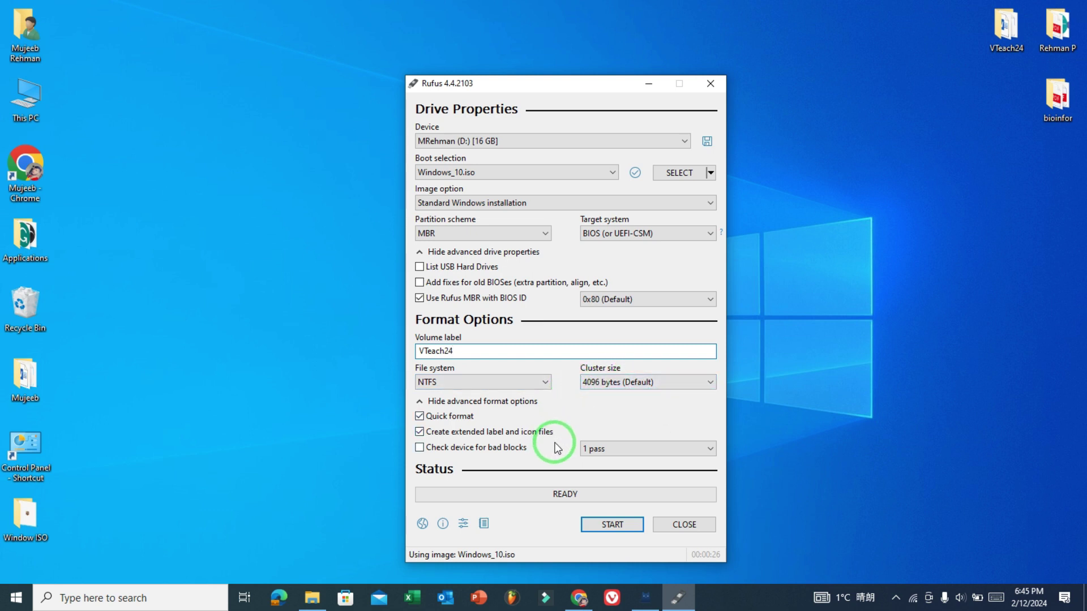
Start writing the USB drive, entering VTeach24 in the local account username field and accepting the erasure of all data on drive D:.
click(587, 528)
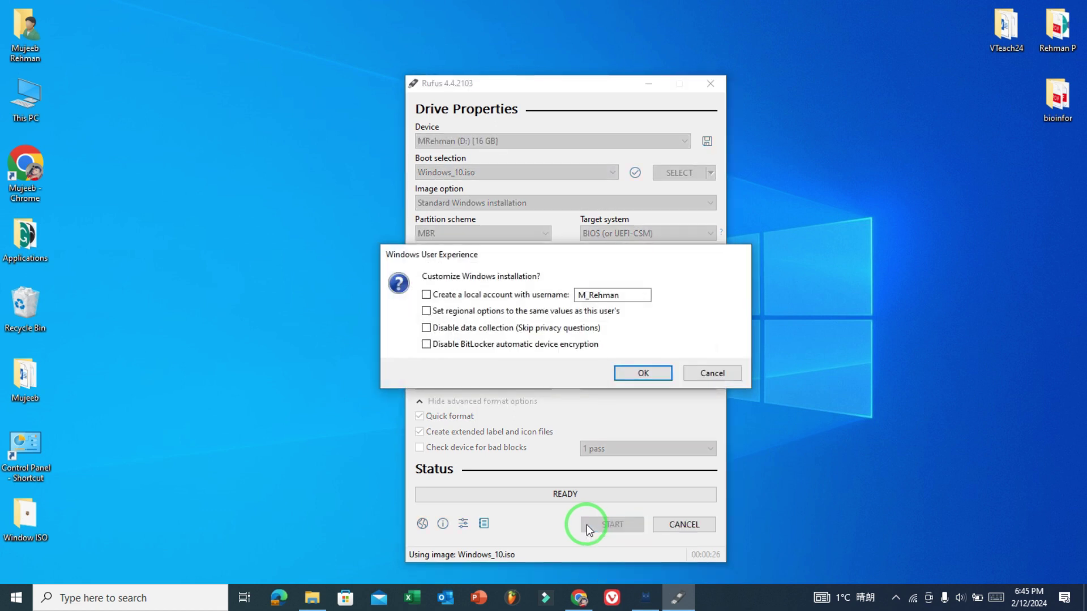
drag(635, 295, 575, 297)
text(VTeach24)
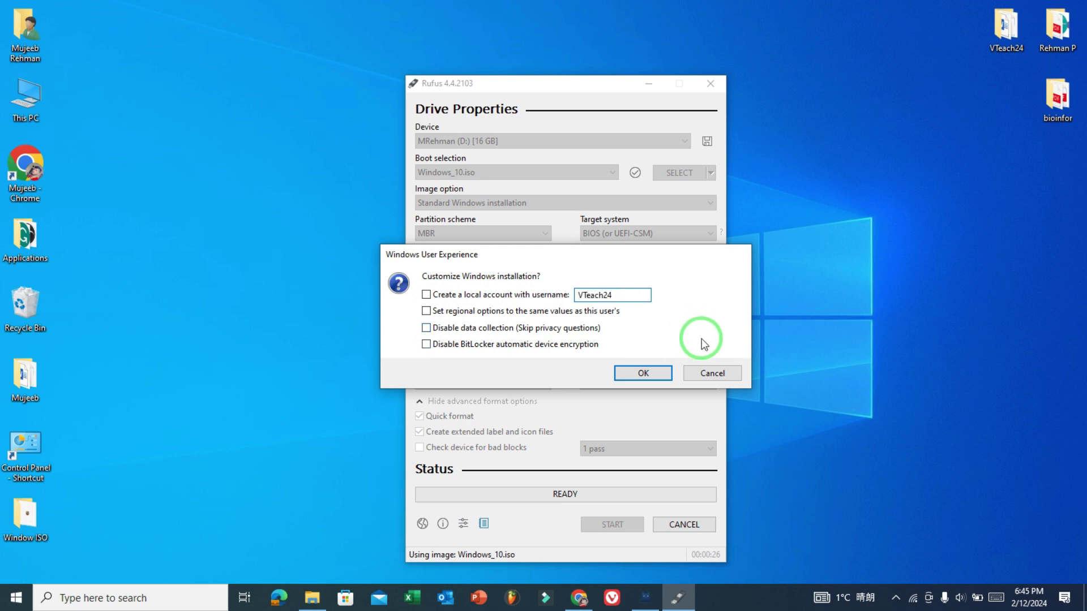
click(650, 371)
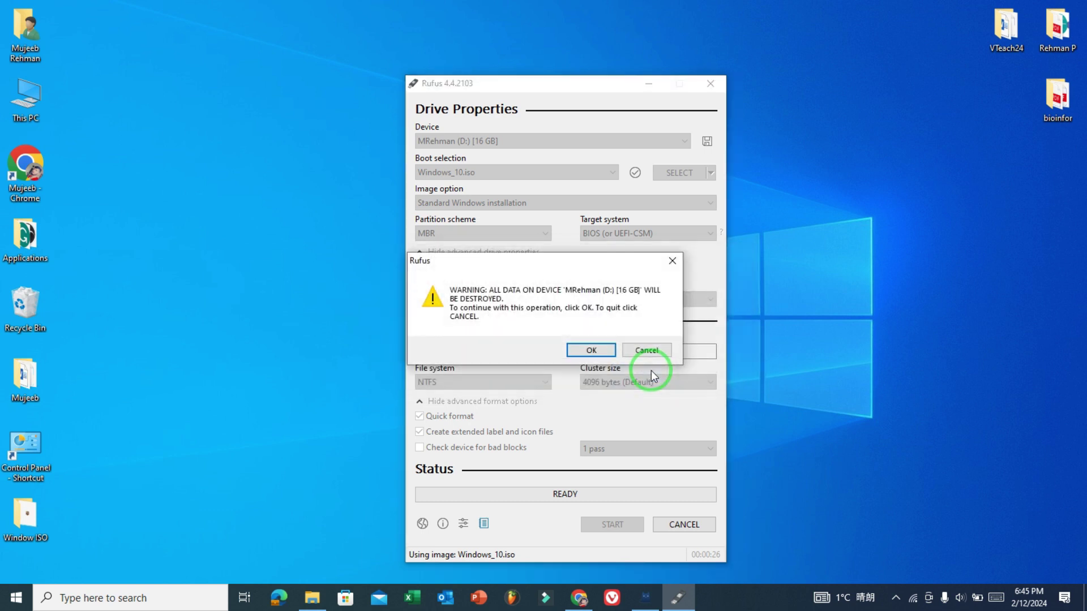
click(572, 353)
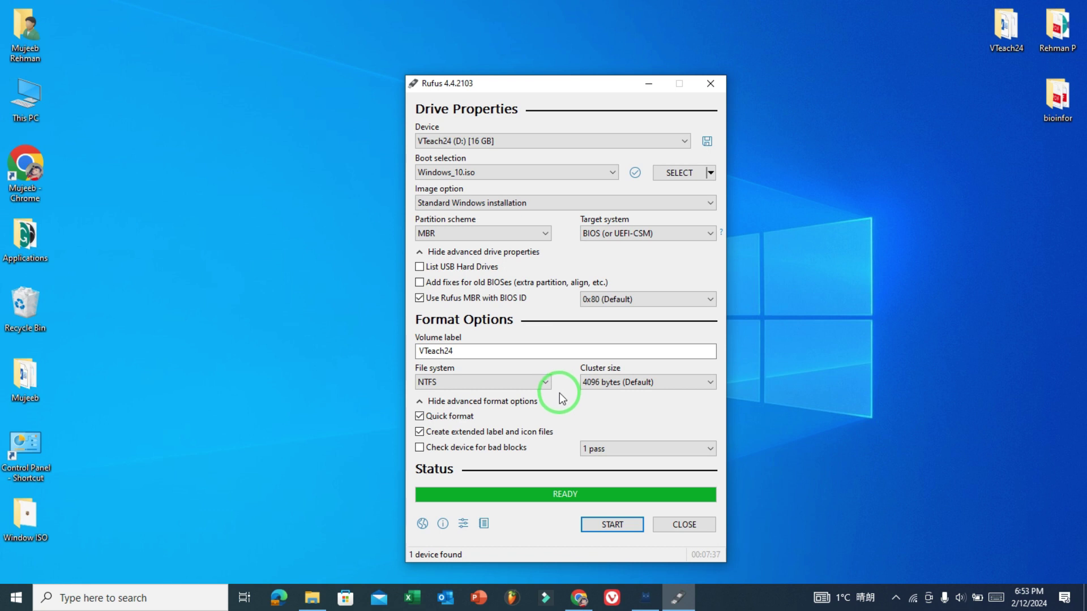
Close Rufus and open the VTeach24 (D:) drive from This PC in File Explorer to view its files.
click(680, 527)
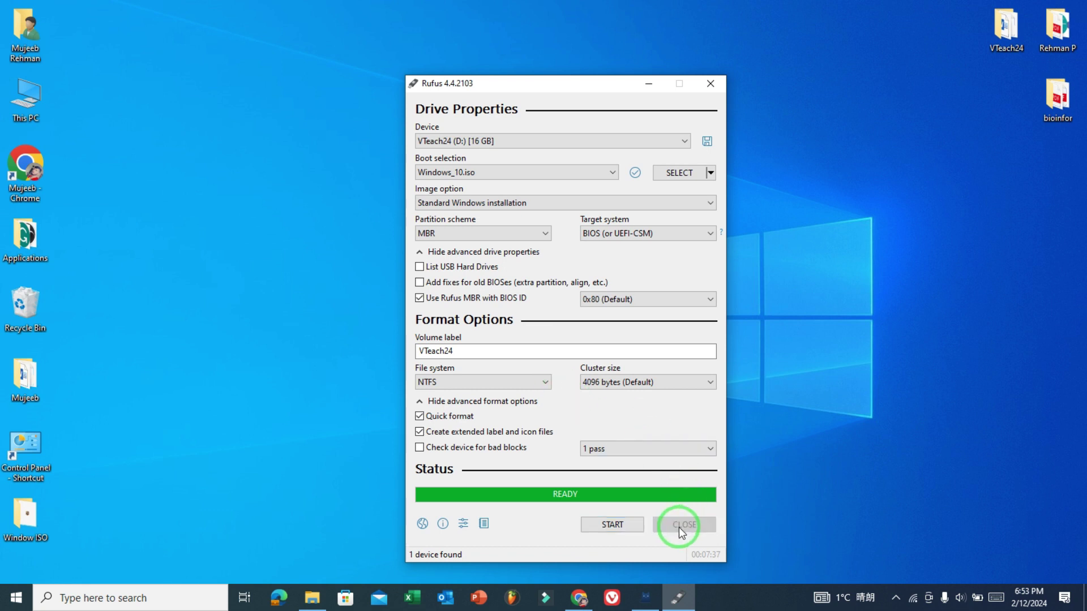
right_click(35, 110)
click(131, 121)
right_click(559, 246)
click(576, 205)
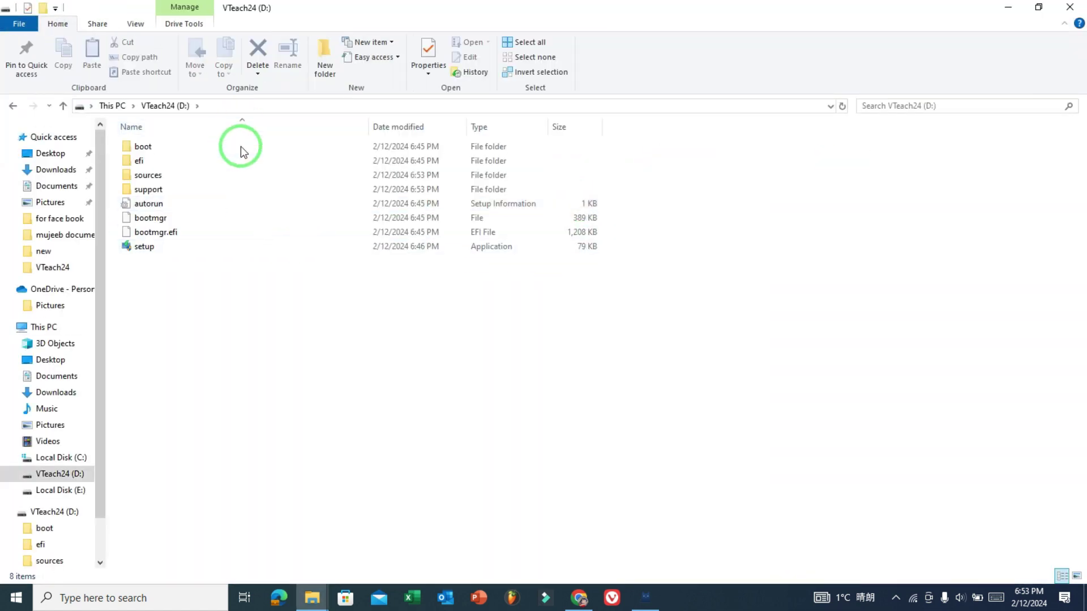